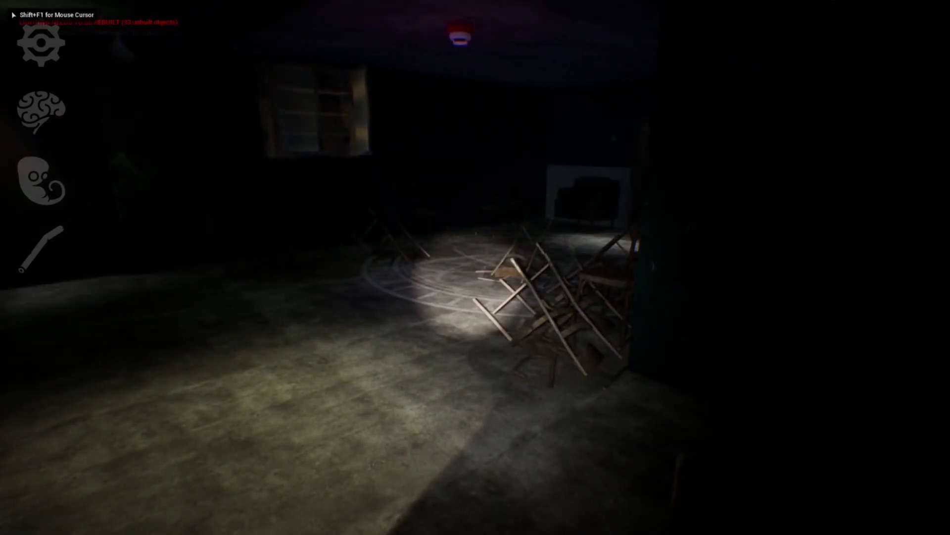
- Walk the flashlight along the green wall, past the lit doorway and pentagram circle, to the locker desk
key(w)
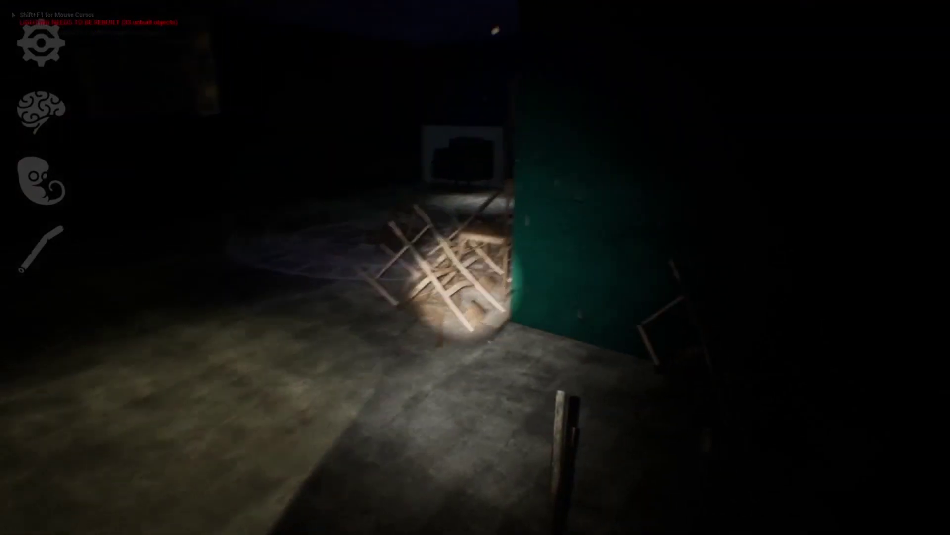
key(w)
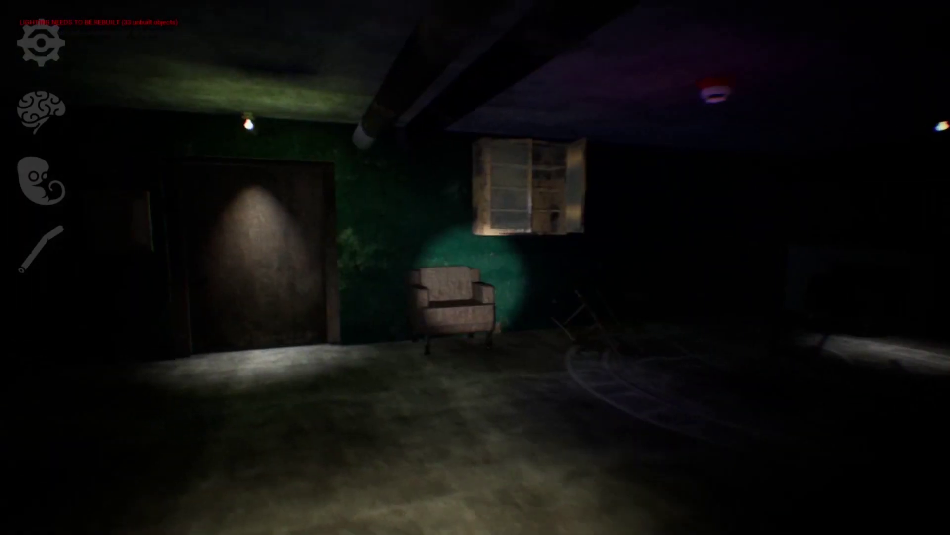
key(w)
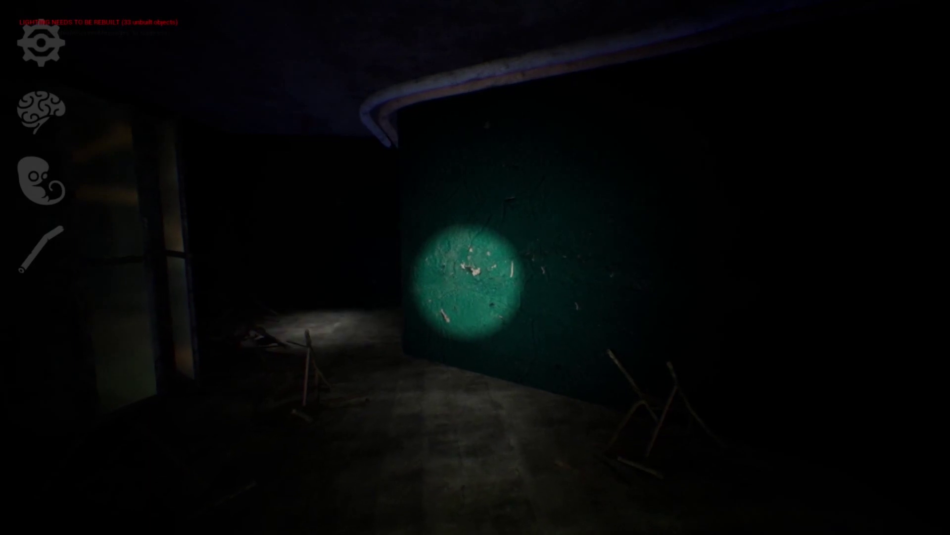
key(w)
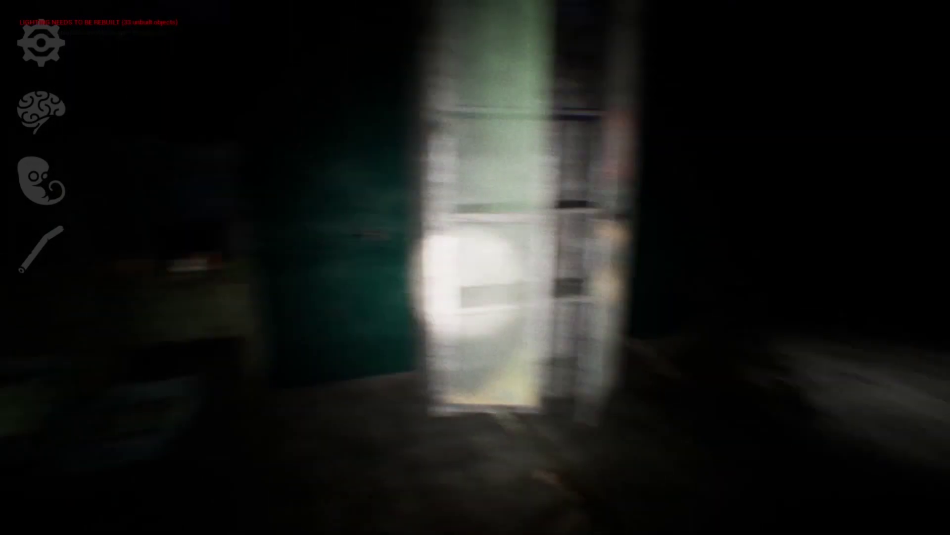
key(w)
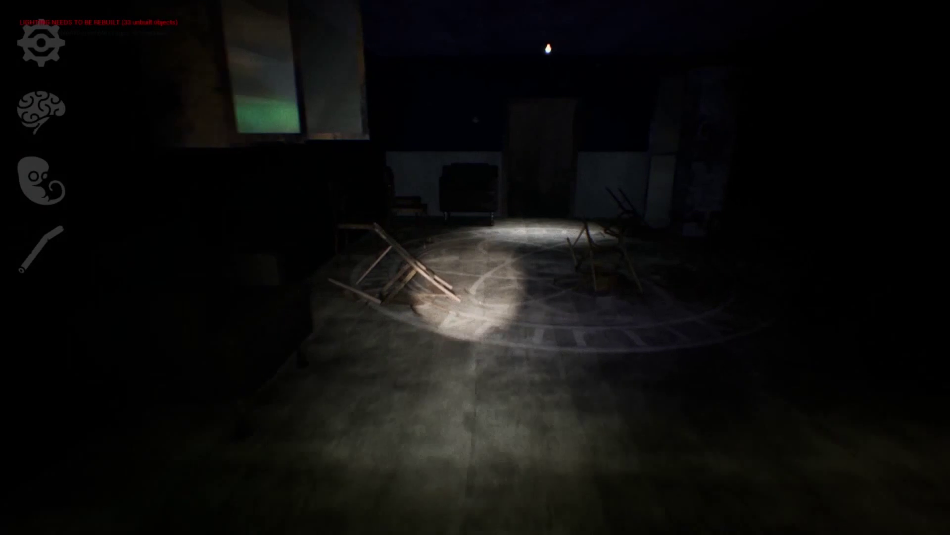
key(w)
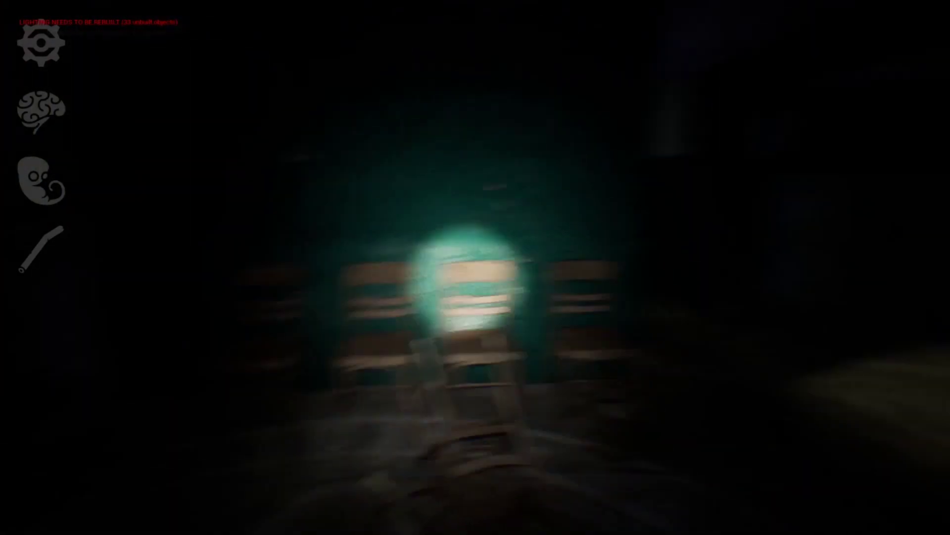
key(w)
key(w)
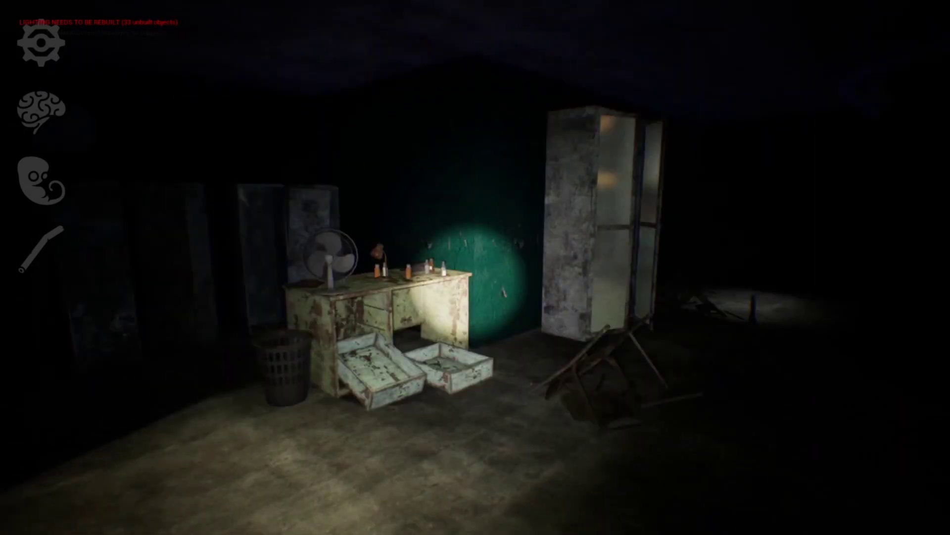
key(w)
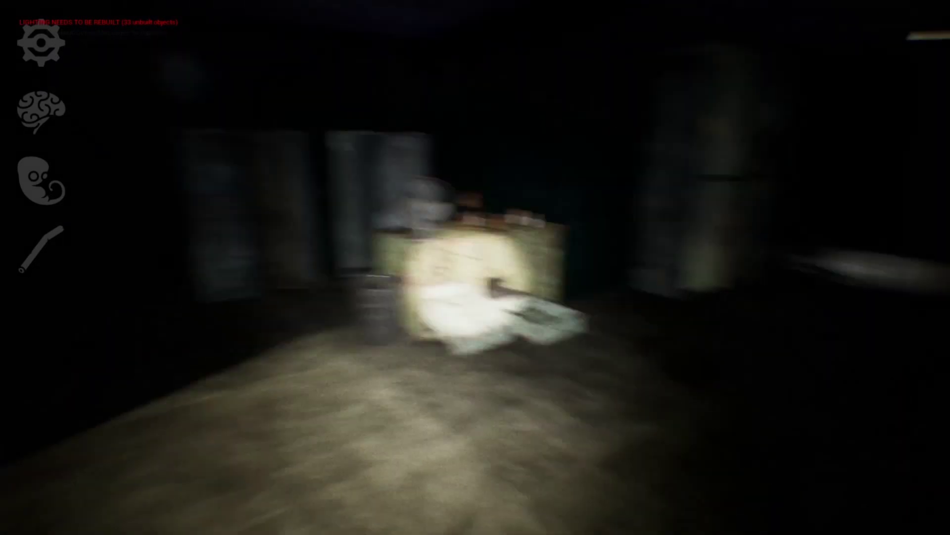
- Look around the room at the stacked chairs, cabinet and wooden door, nearing and backing off the green wall
drag(475, 267, 852, 268)
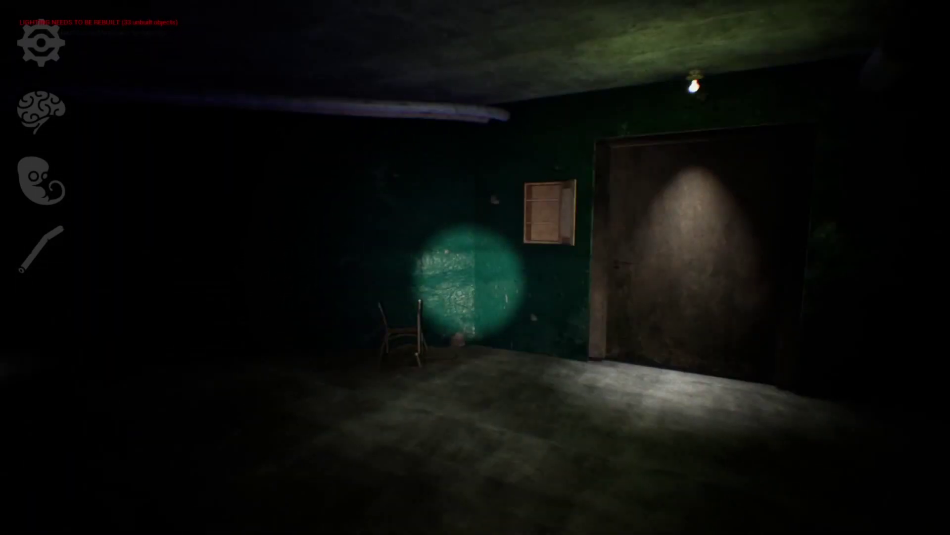
key(w)
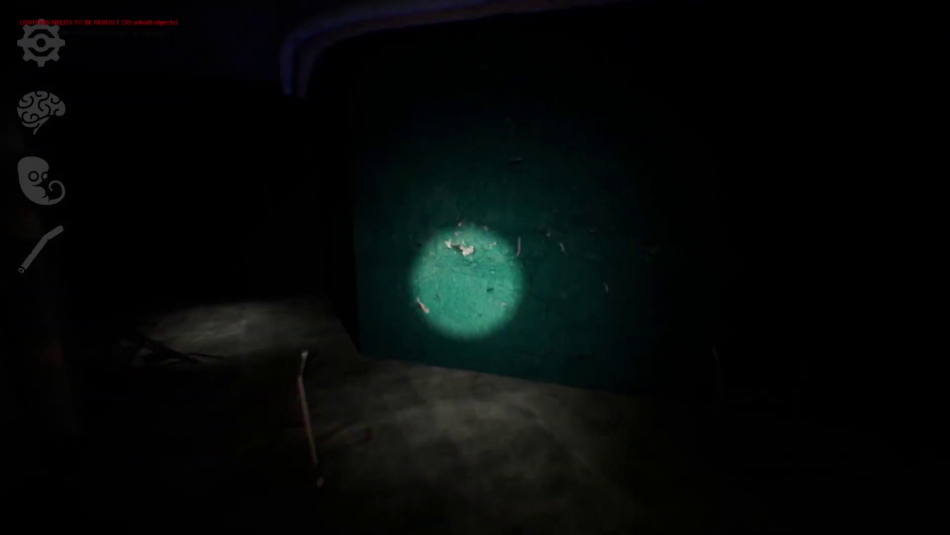
key(s)
drag(476, 268, 767, 267)
key(w)
key(w)
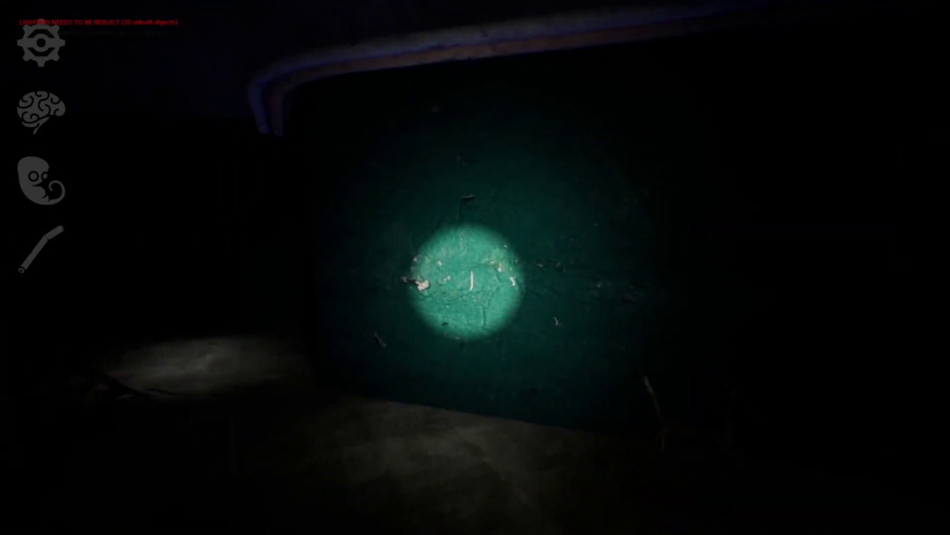
key(w)
key(s)
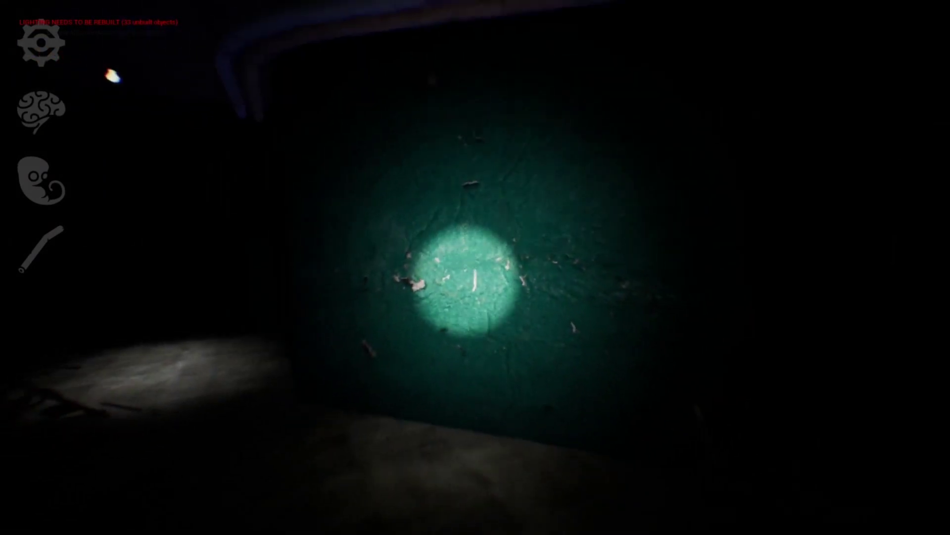
key(s)
drag(475, 267, 717, 267)
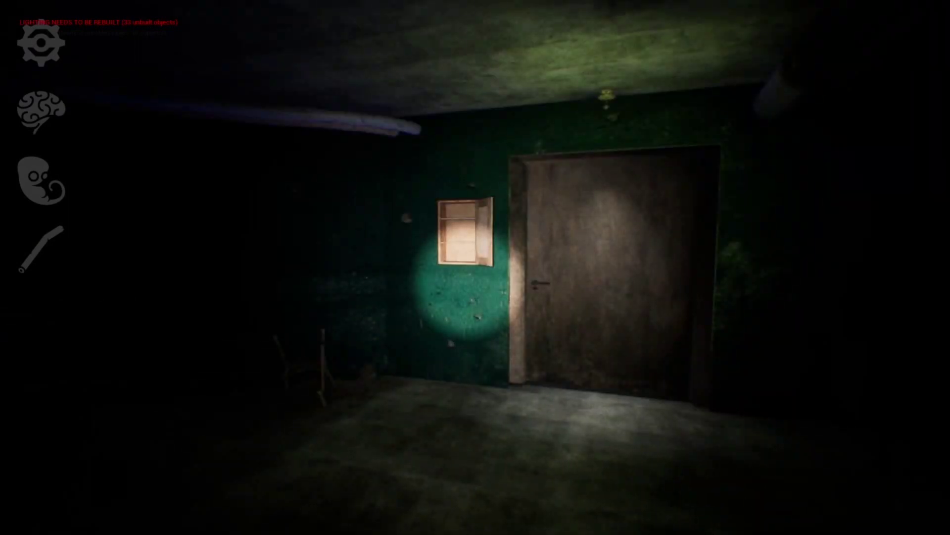
drag(475, 267, 149, 267)
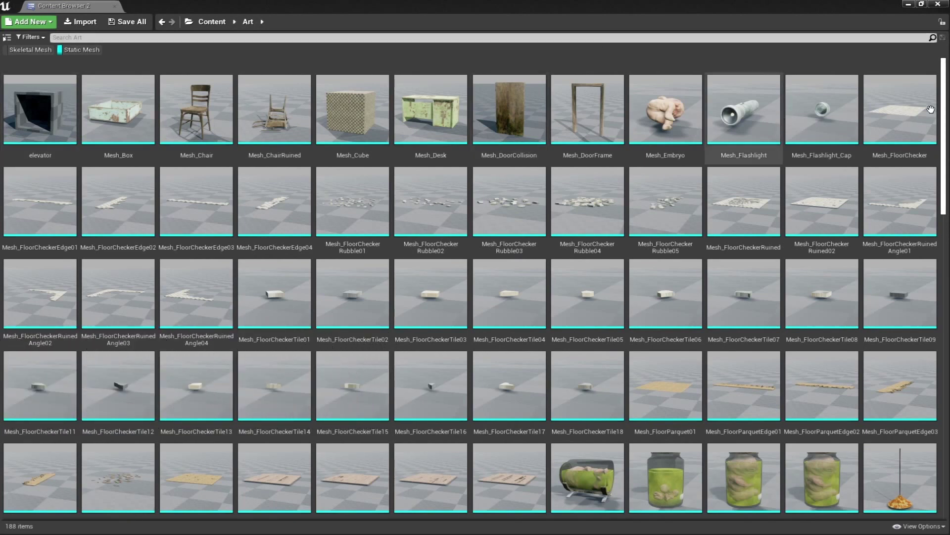
- Scroll through the Art folder's remaining static meshes to the end of the asset grid
drag(944, 95, 942, 403)
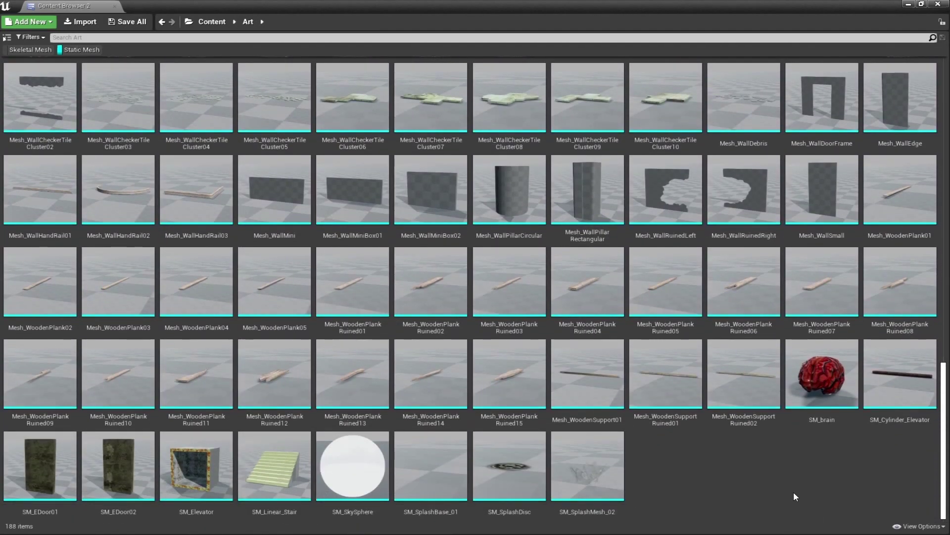
scroll(806, 489, up, 5)
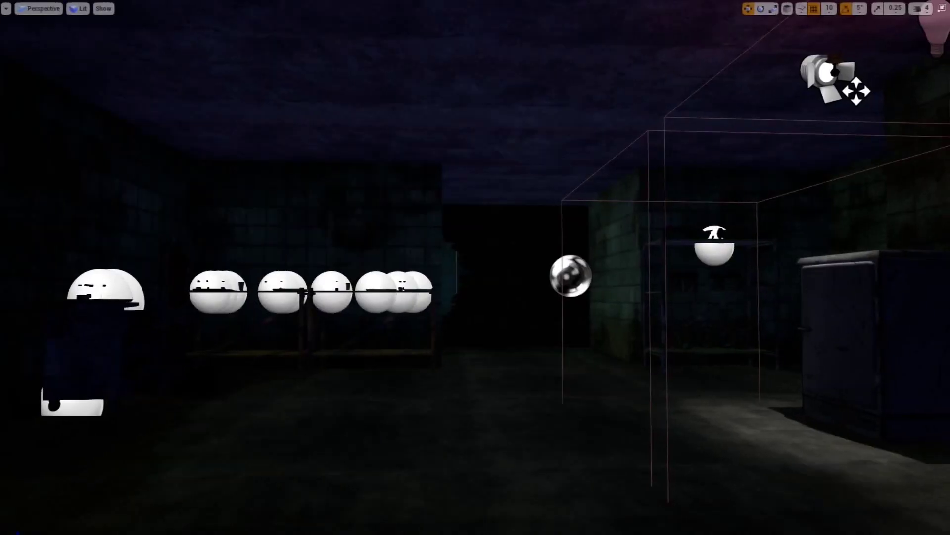
- Play-test the tiled lab room, walking toward the shelves and fridges, then stop the session
key(alt+p)
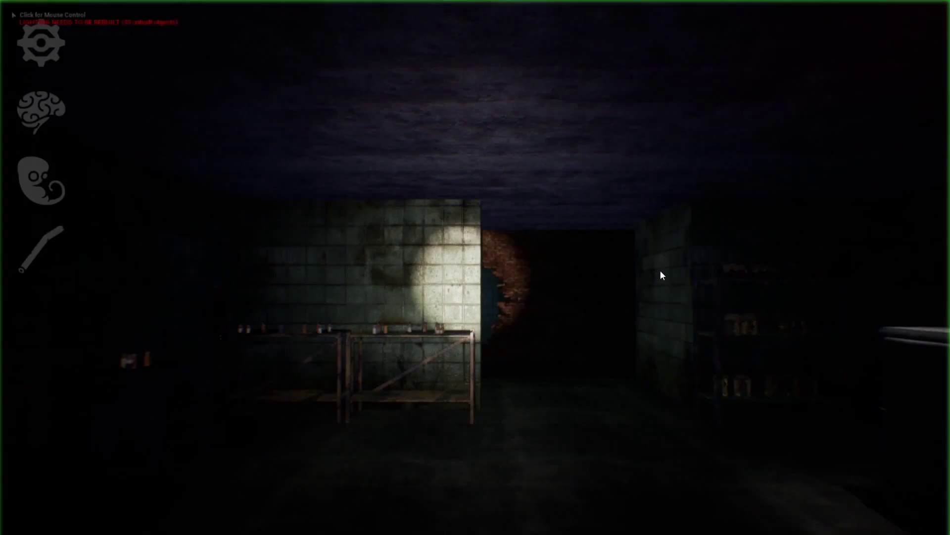
key(w)
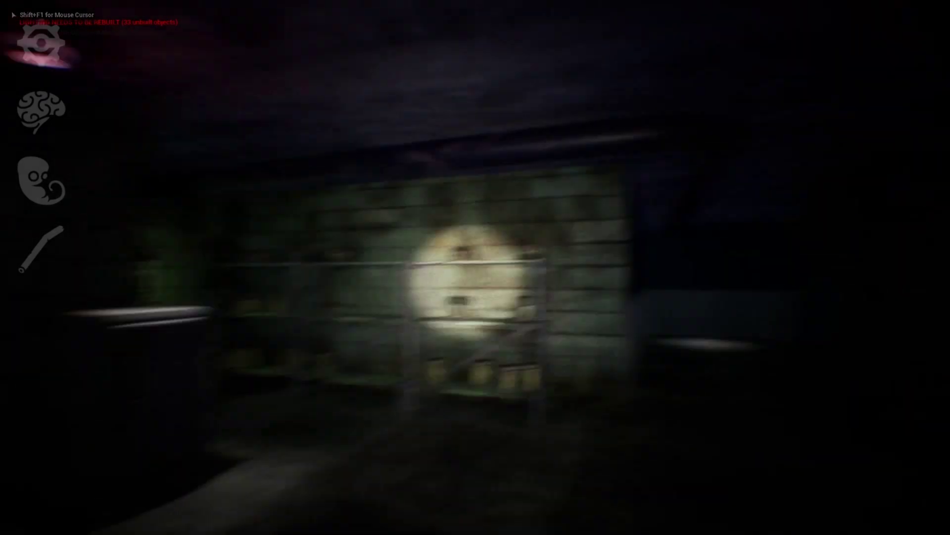
key(Escape)
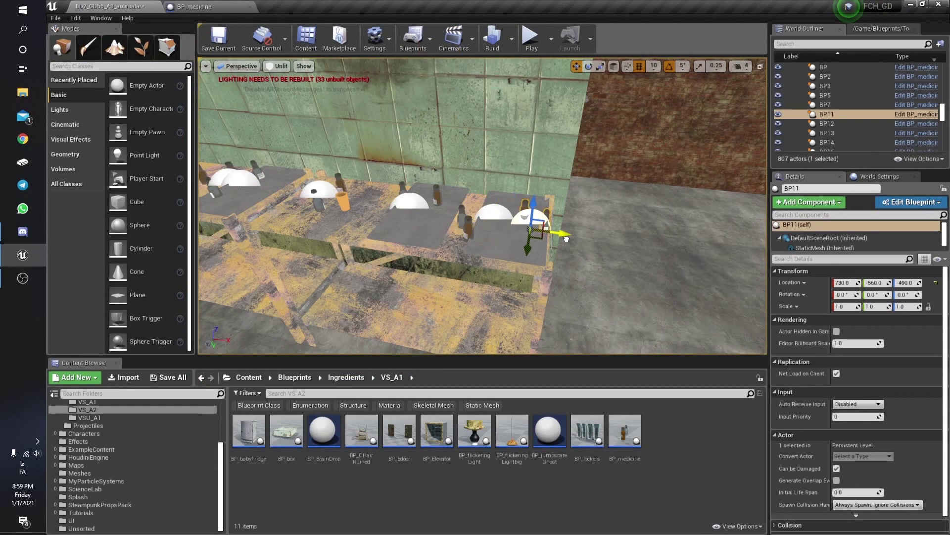
- Duplicate the BP11 medicine actor along X to 700, then look around the lab tables
alt+drag(444, 224, 488, 231)
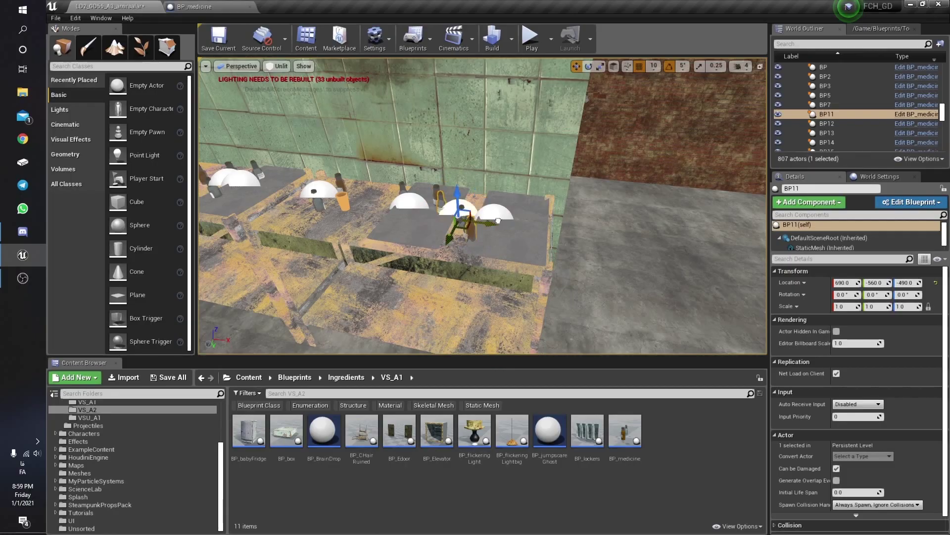
right_drag(541, 344, 519, 346)
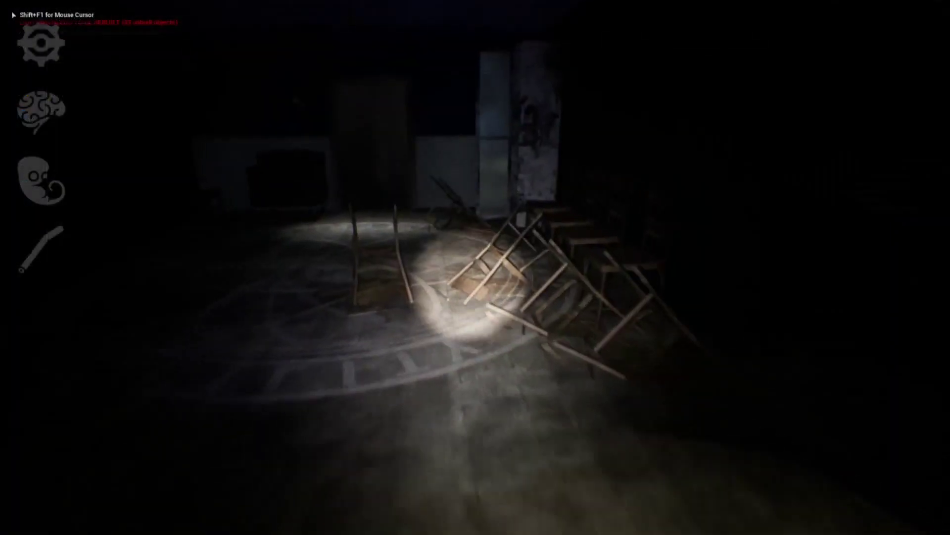
- Walk over the chalk circle, lighting the chairs by the green wall and the upturned chair
key(w)
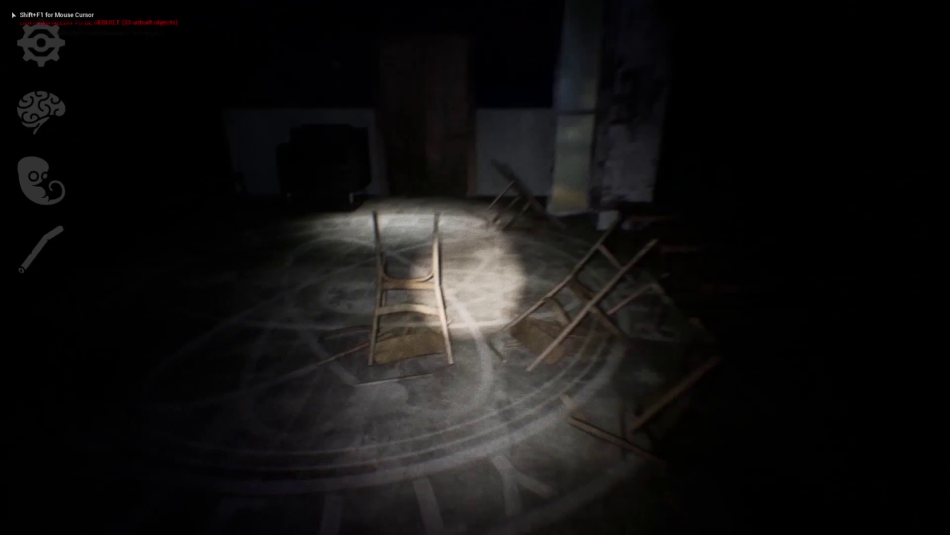
key(w)
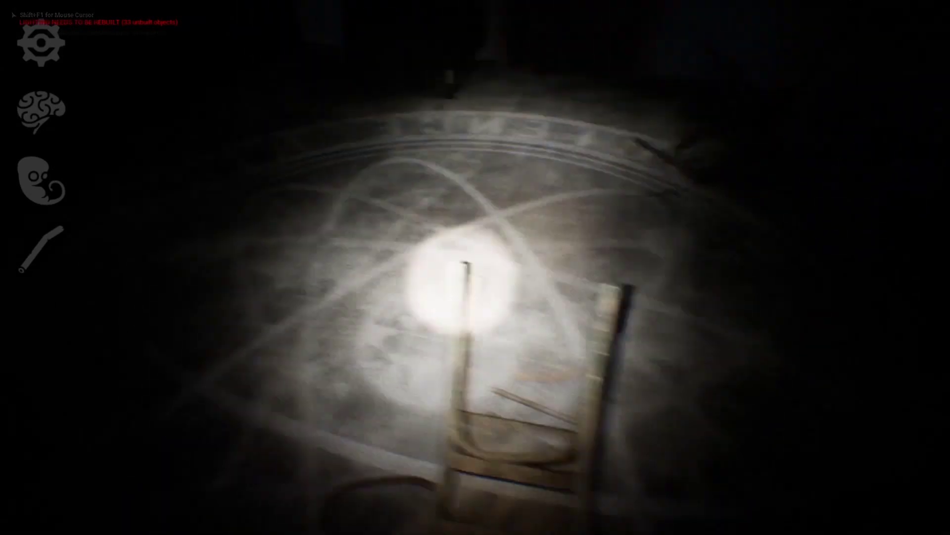
key(w)
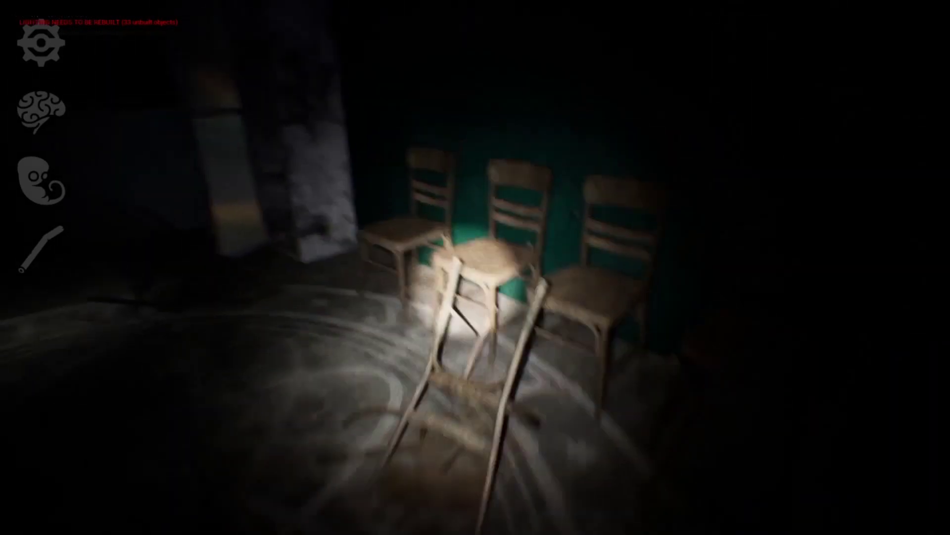
key(w)
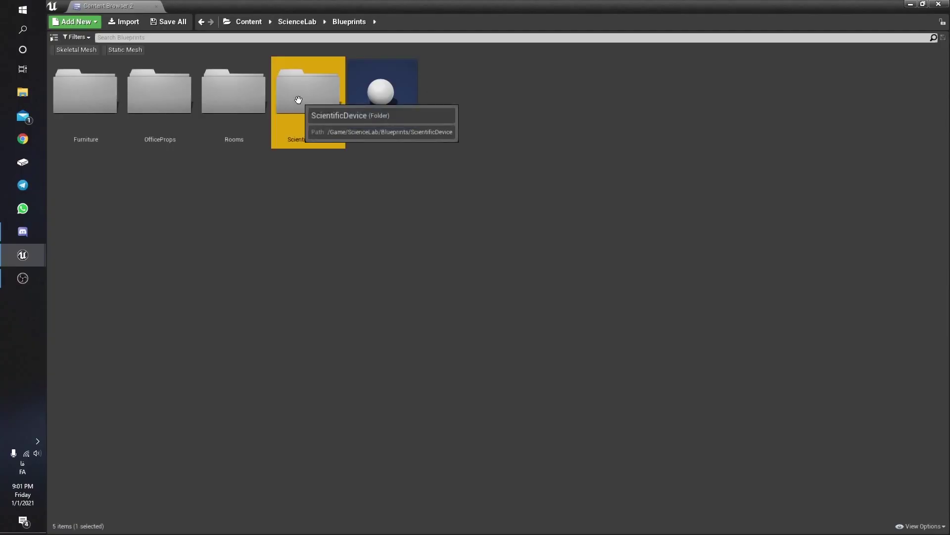
- Open the ScientificDevice folder to list its blueprint assets
double_click(299, 100)
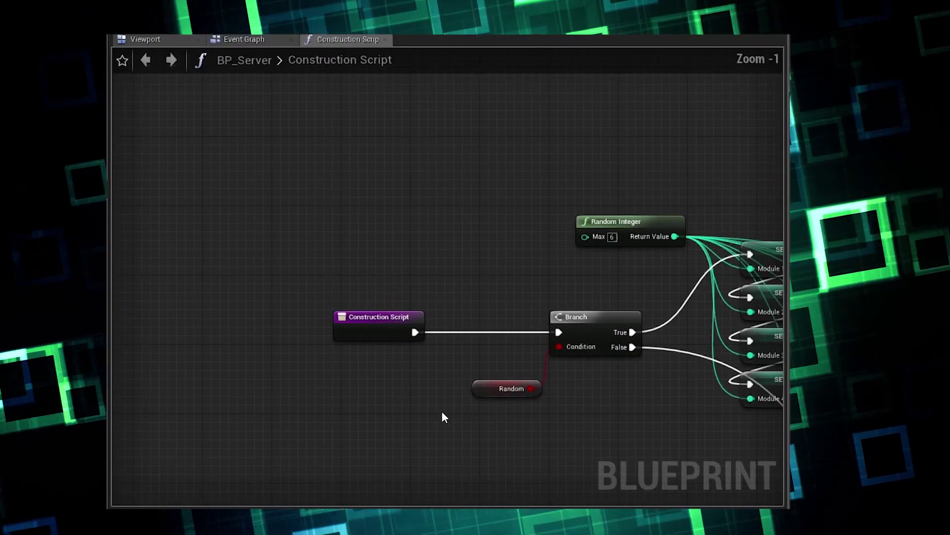
- Pan and zoom across BP_Server's construction script to bring its module groups into view
right_drag(442, 411, 414, 356)
scroll(414, 357, down, 3)
right_drag(341, 329, 334, 318)
scroll(436, 337, down, 2)
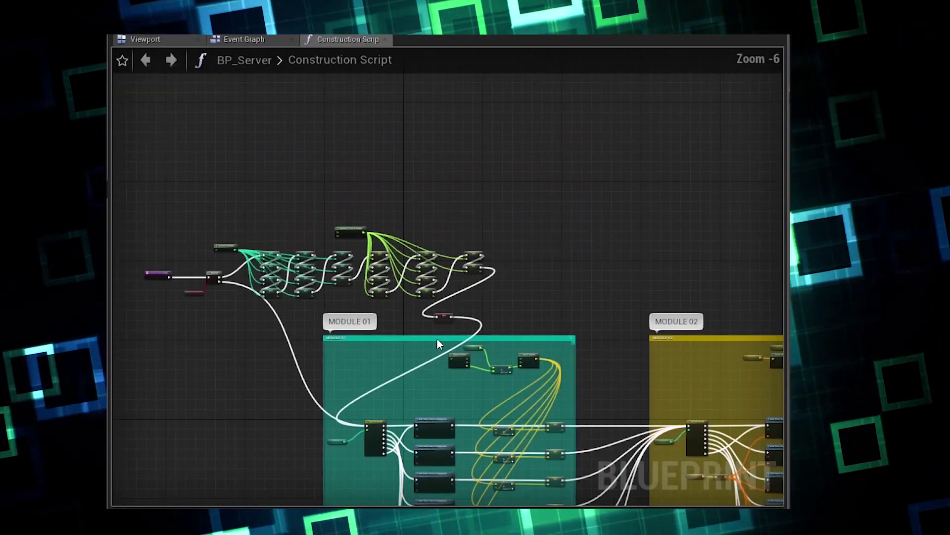
right_drag(436, 338, 262, 341)
scroll(496, 319, down, 1)
scroll(378, 338, up, 2)
scroll(378, 337, down, 1)
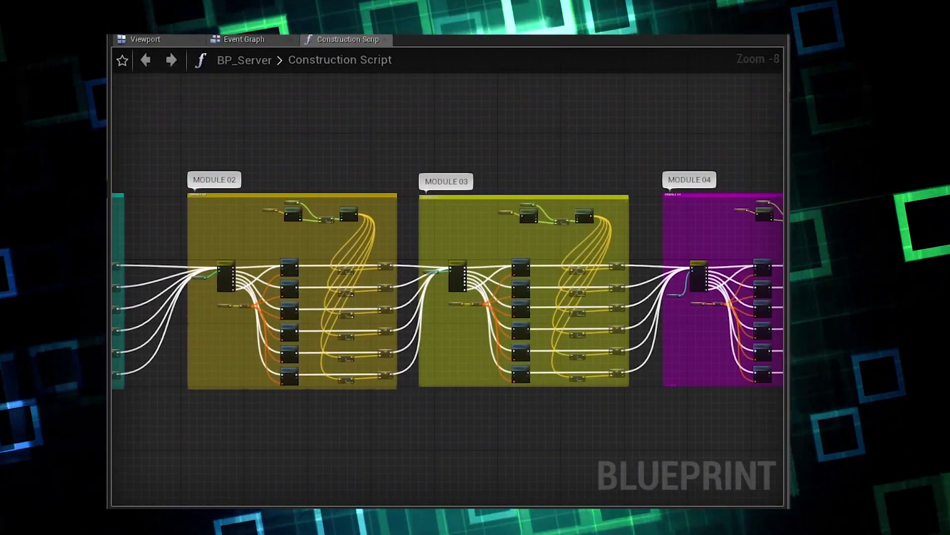
- Move on to the later module groups, then open the F Set Mesh function graph
right_drag(545, 336, 307, 319)
scroll(546, 337, down, 1)
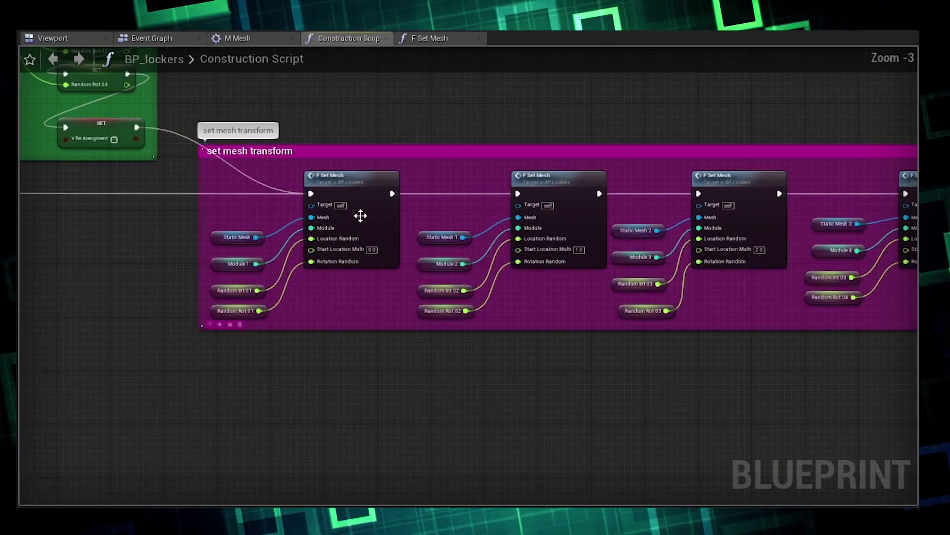
double_click(315, 219)
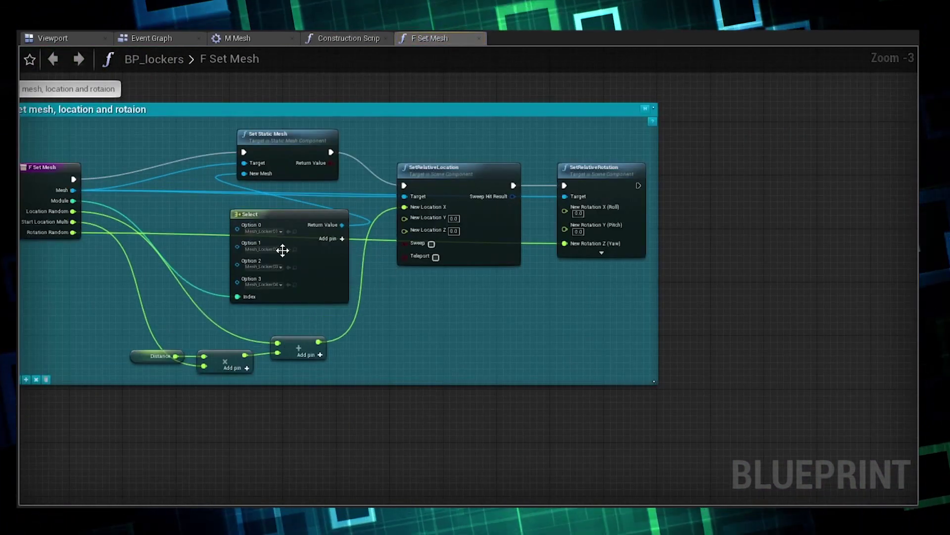
right_drag(123, 134, 161, 139)
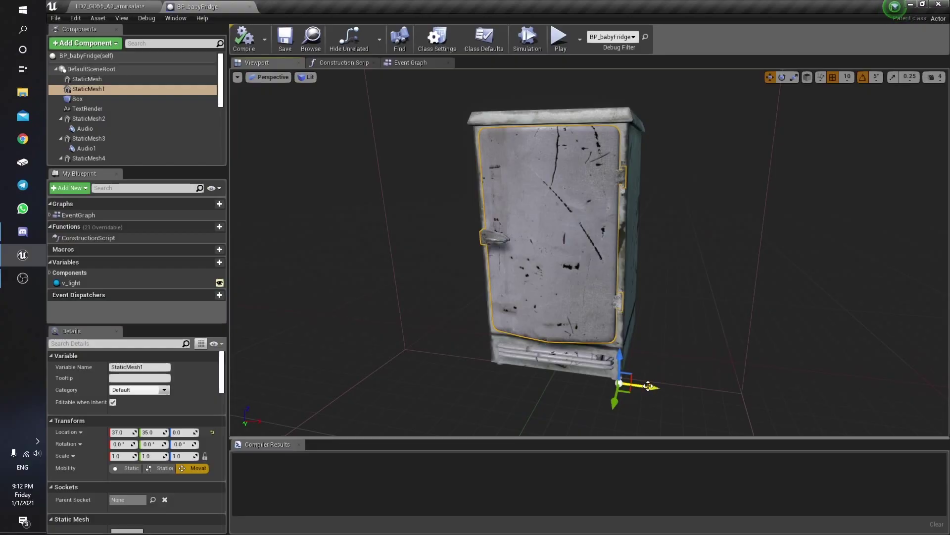
- Slide the baby fridge door open and shut along X, then view BP_babyFridge's Event Graph
drag(648, 385, 721, 391)
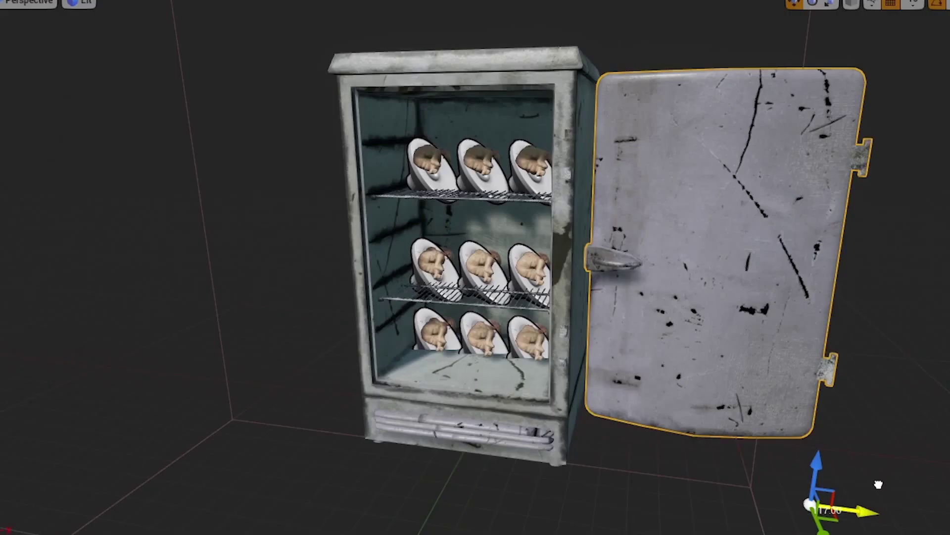
drag(878, 484, 597, 476)
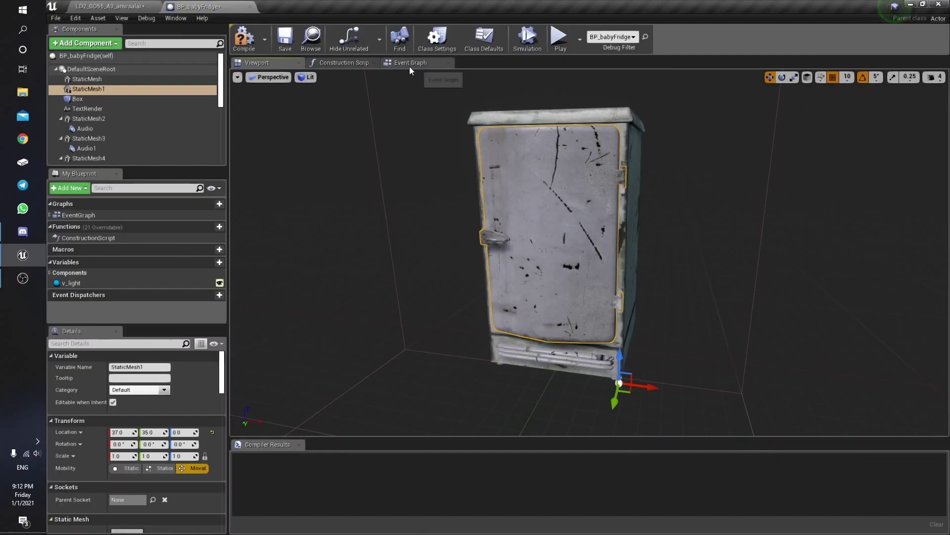
click(409, 64)
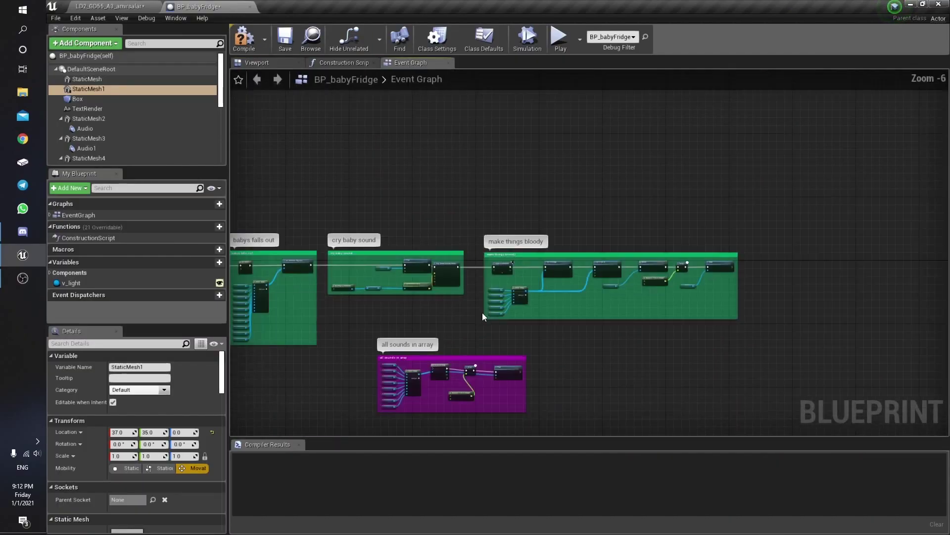
scroll(407, 349, down, 2)
key(alt+p)
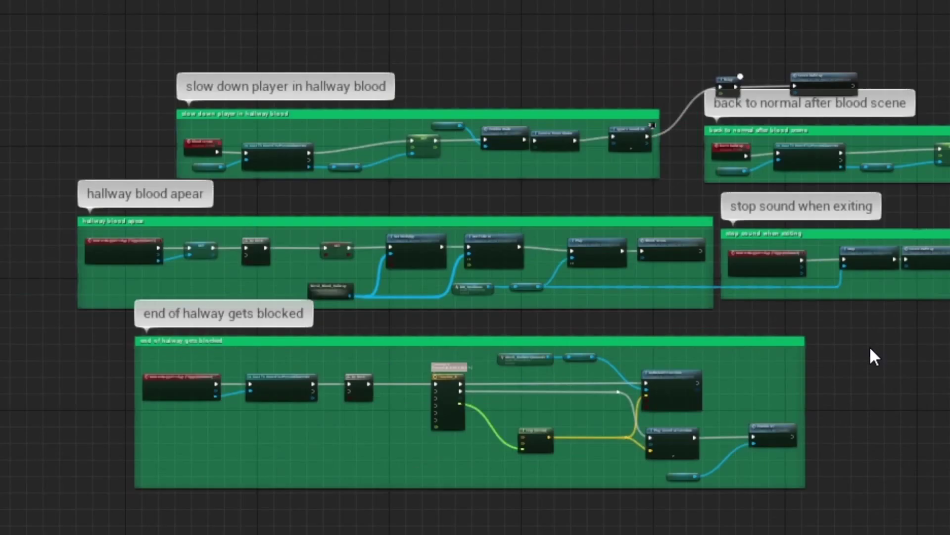
- Bring the General exam Room logic into view and walk forward down the corridor
right_drag(872, 346, 817, 161)
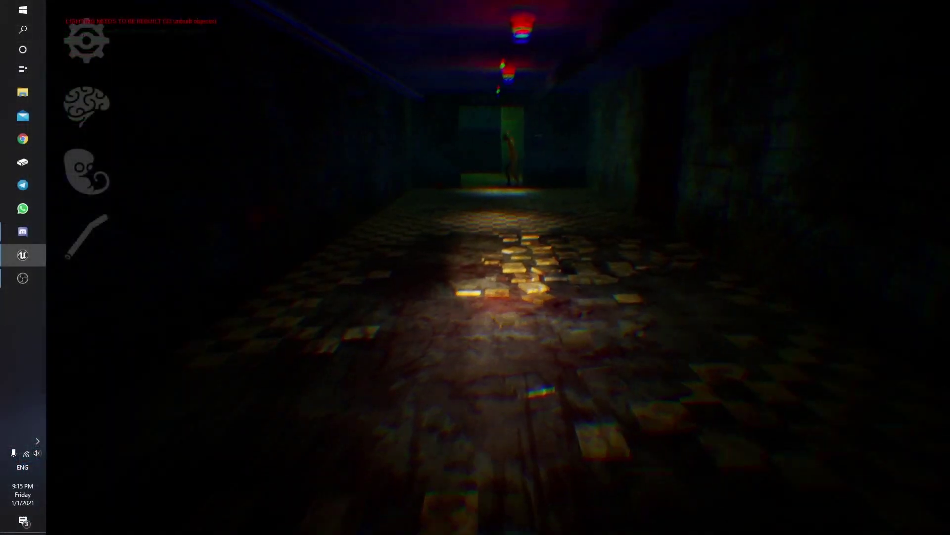
key(w)
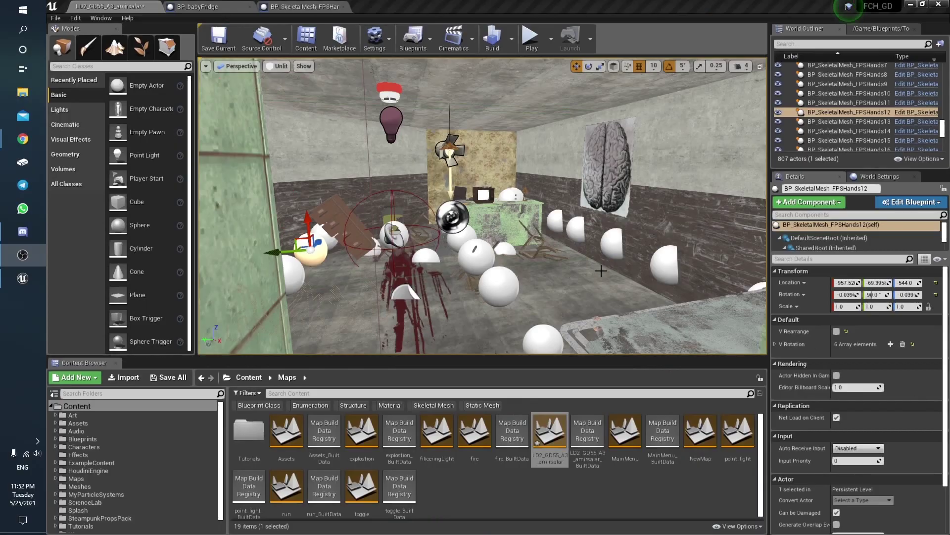
- Fly the camera down the bloody hallway and around the hand meshes, ending with a top-down view
right_drag(644, 294, 644, 294)
right_drag(569, 181, 569, 181)
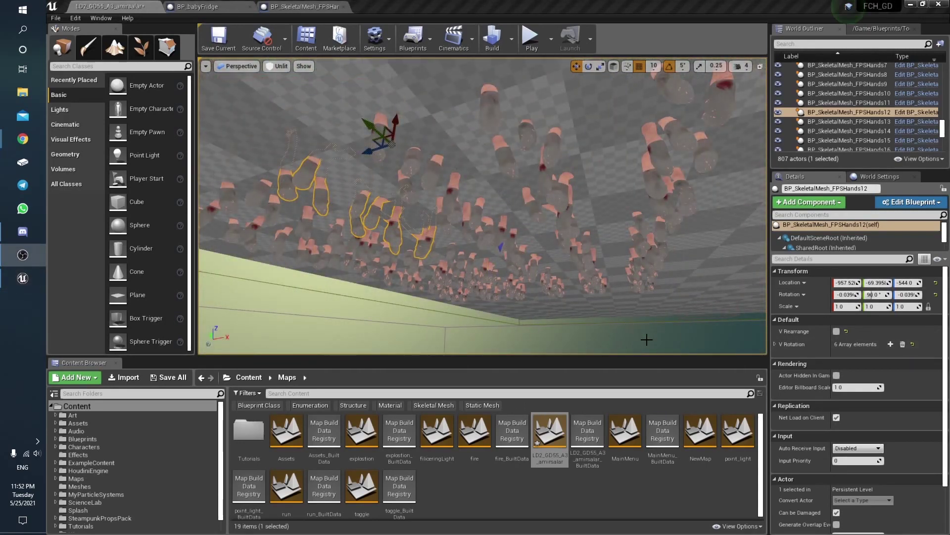
right_drag(646, 340, 646, 339)
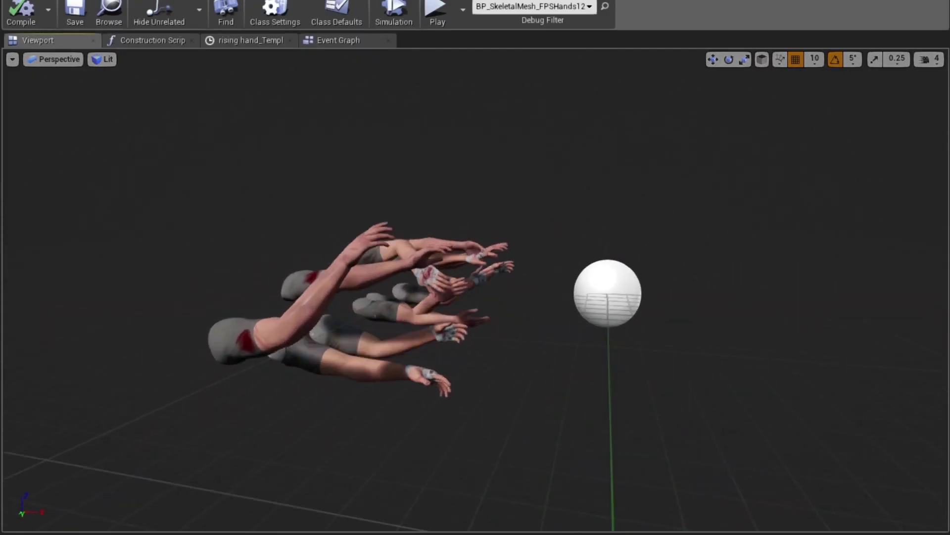
right_drag(476, 292, 476, 292)
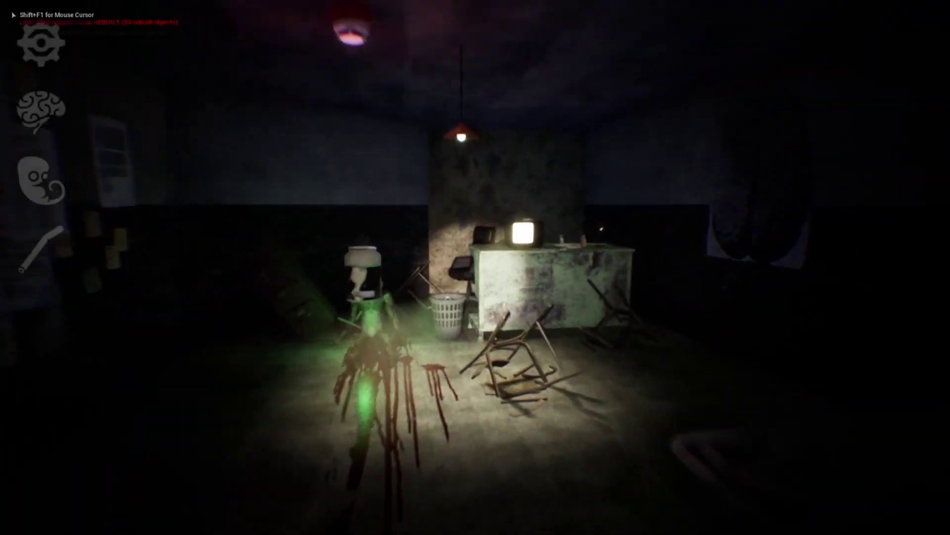
- Walk into the jar-headed creature, then on through the tiled corridor to the 'press E to go Up' wall
key(w)
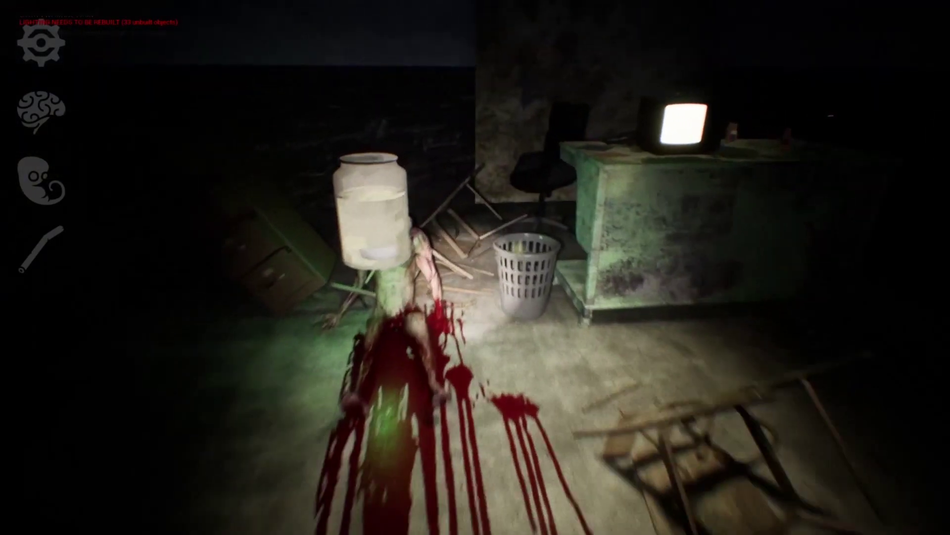
key(w)
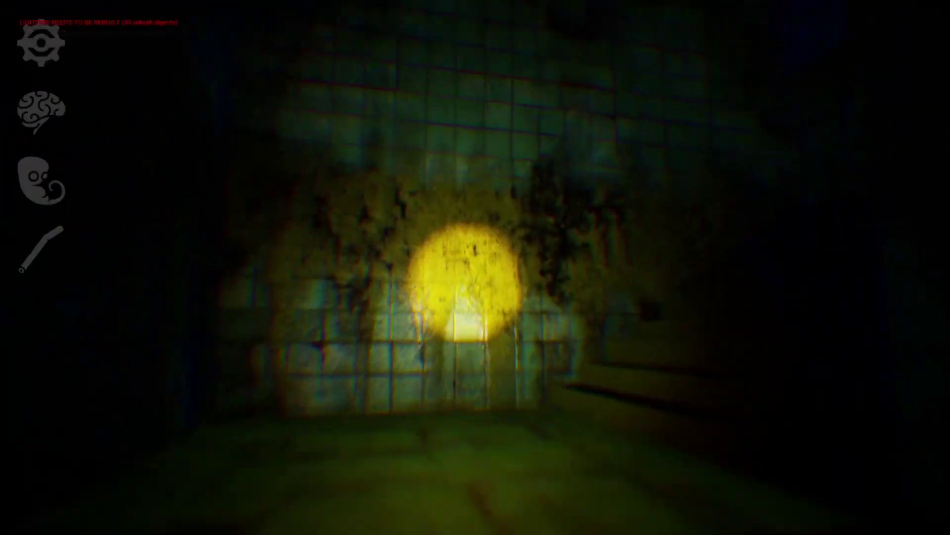
key(w)
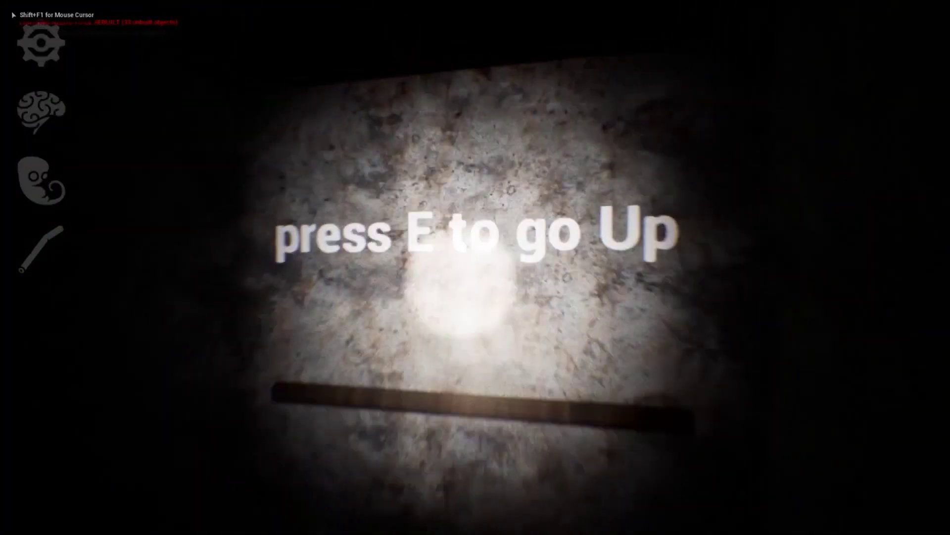